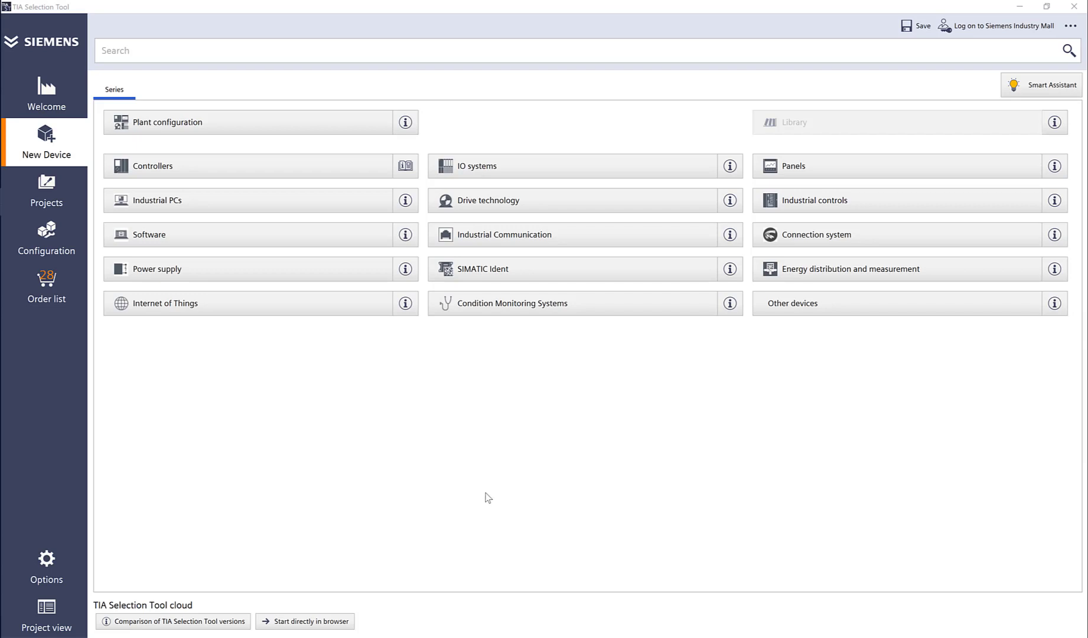
- Open the power supply catalogue and try 1-phase and 3-phase input filters, then clear them
click(179, 275)
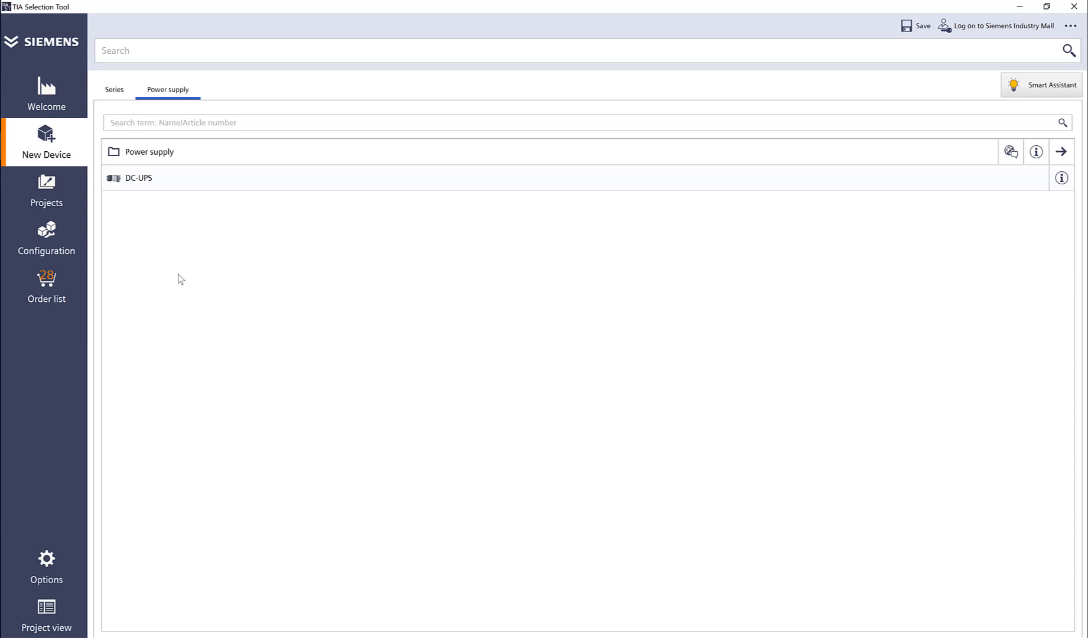
click(155, 153)
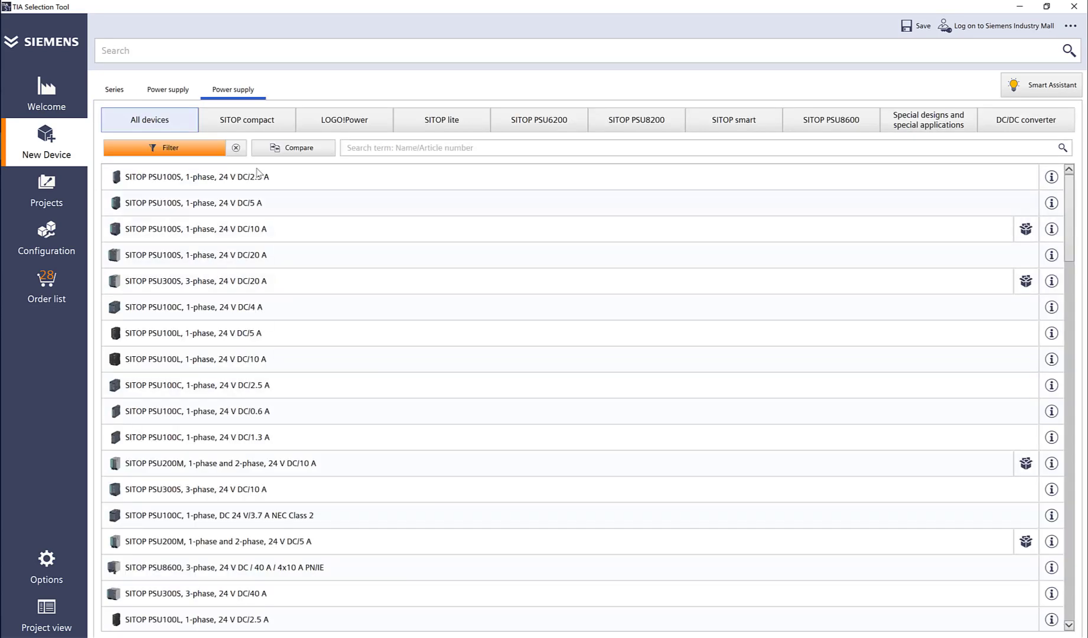
click(133, 192)
click(131, 209)
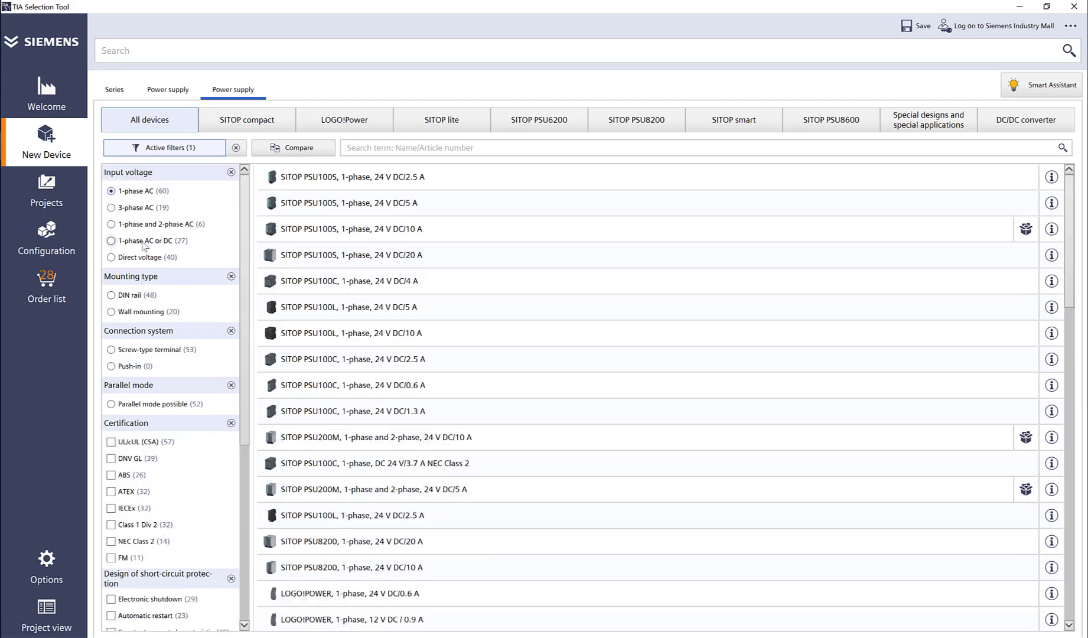
click(230, 173)
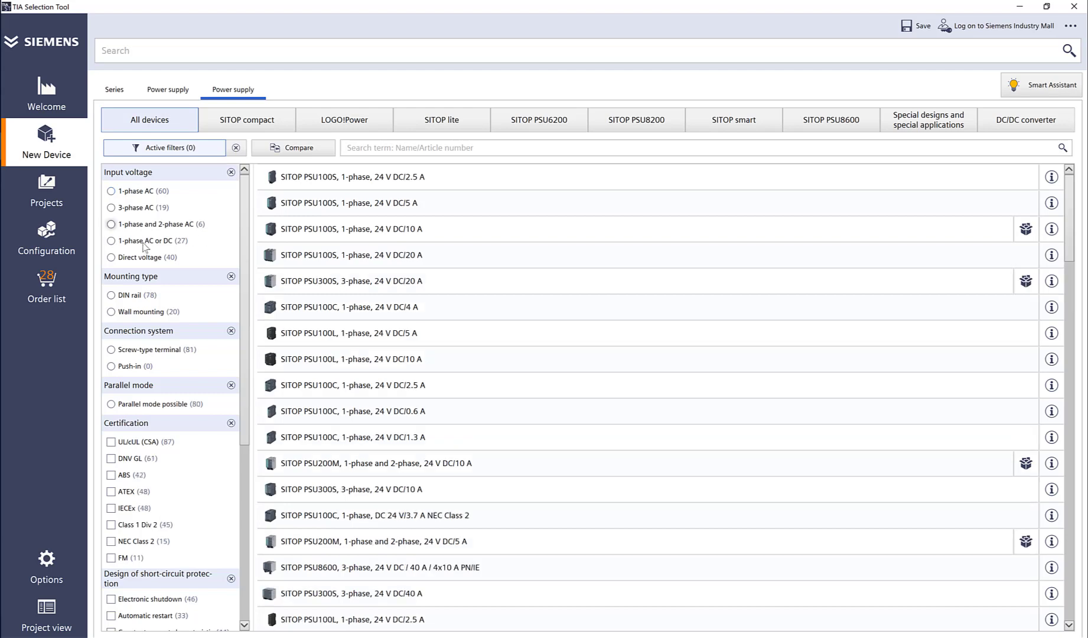
- Toggle the Ethernet/PROFINET integration filter on and off again
scroll(177, 413, down, 4)
scroll(180, 425, down, 1)
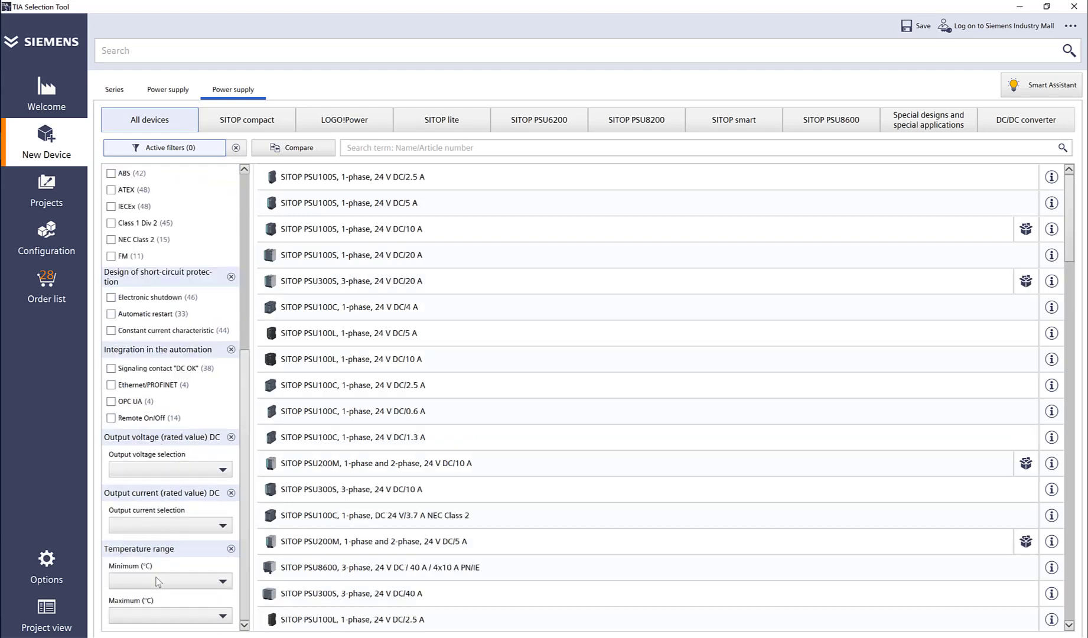
click(111, 385)
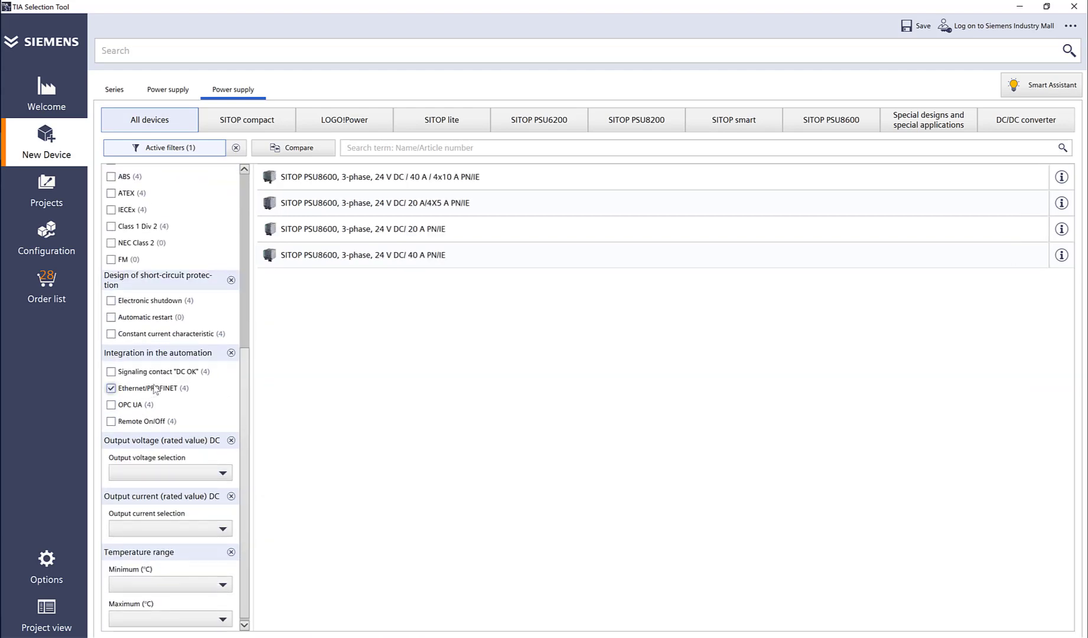
click(111, 388)
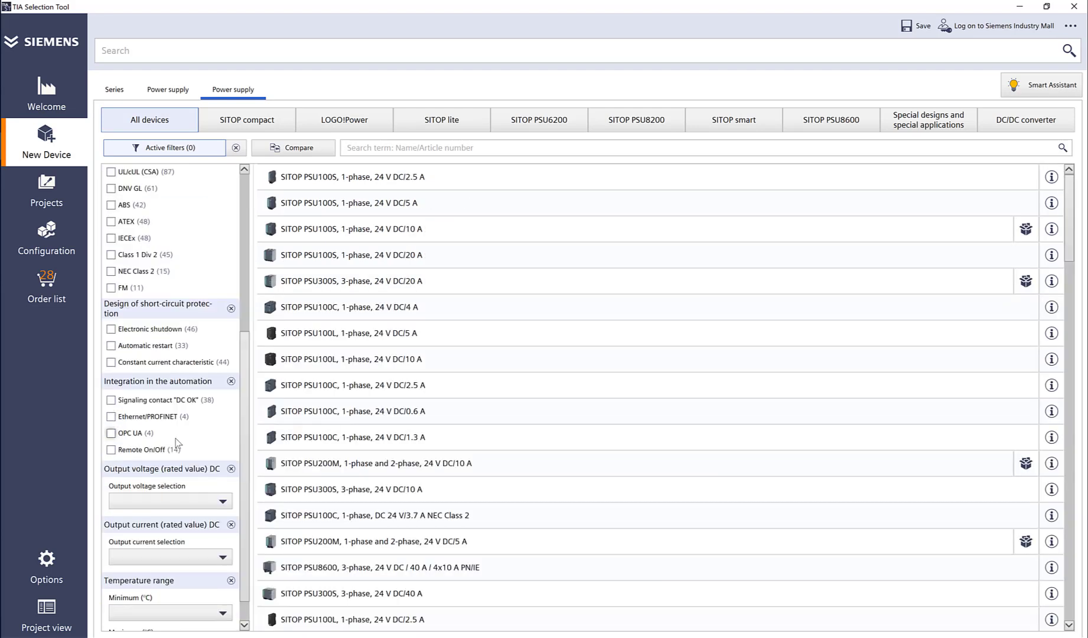
- Filter the catalogue to 24 V output voltage, leaving output current unset
scroll(173, 446, down, 1)
click(183, 470)
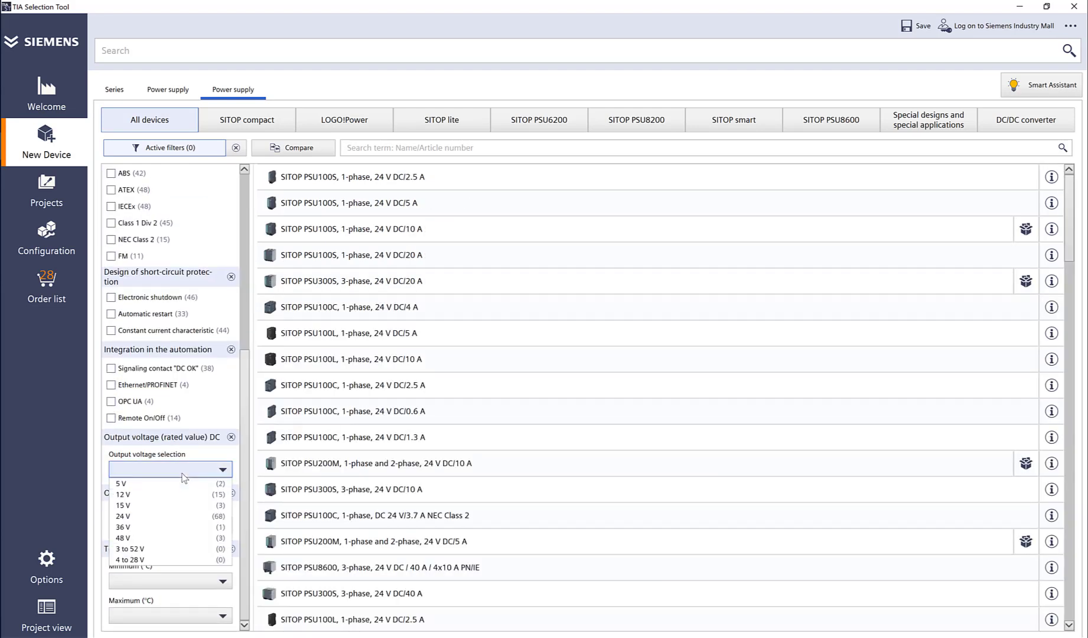
click(123, 516)
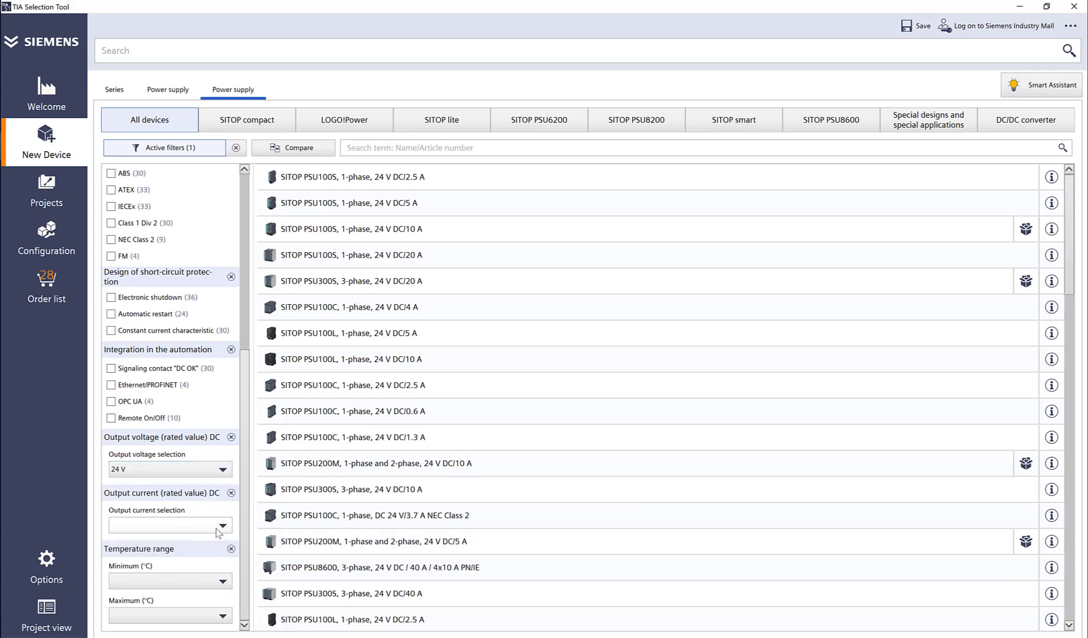
click(218, 526)
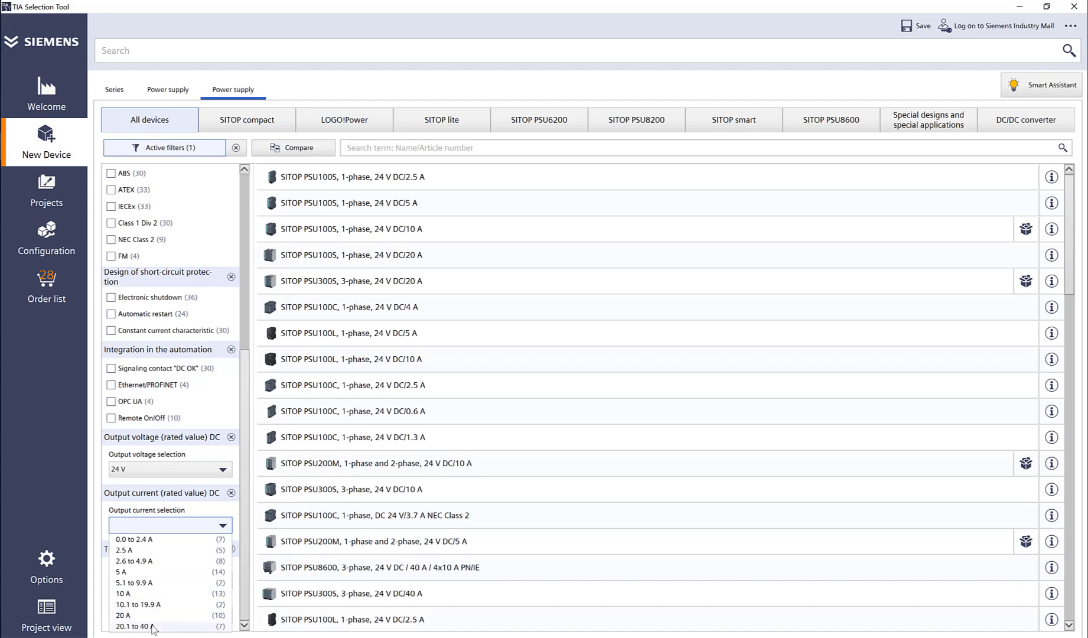
click(233, 495)
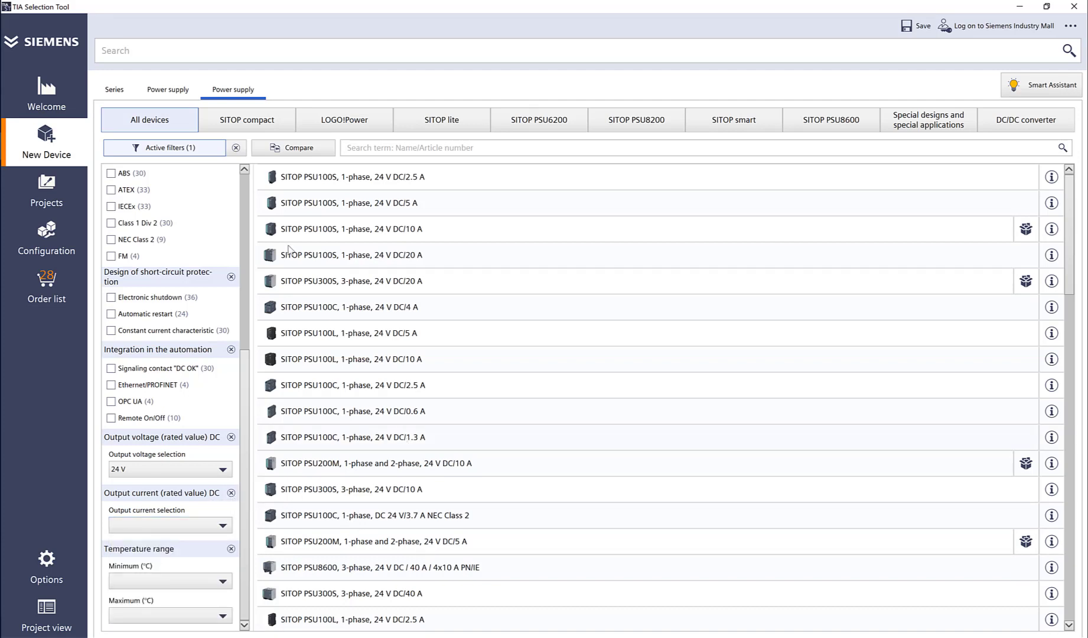
scroll(170, 195, up, 5)
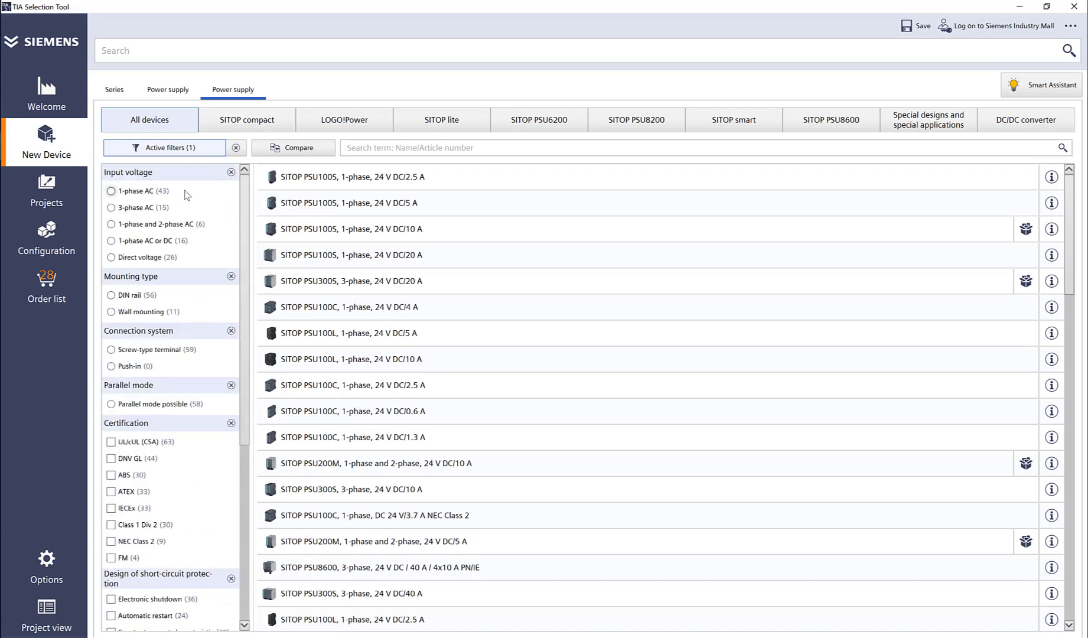
- Browse the compact, LOGO!Power, lite, PSU6200, PSU8200, smart, PSU8600 and special series, ending on DC/DC converters
click(255, 128)
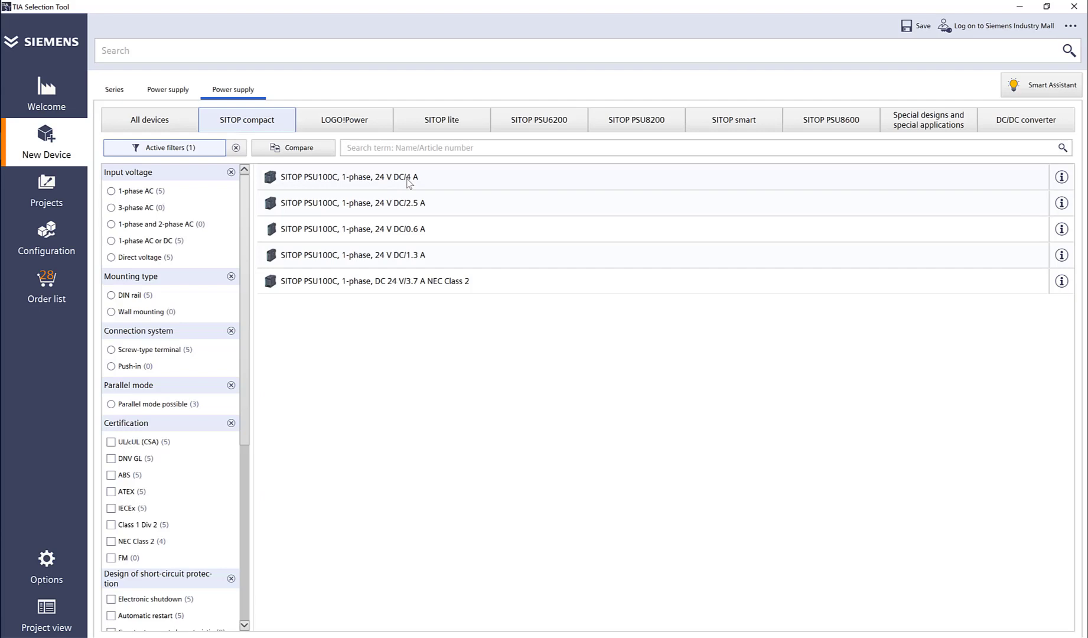
click(322, 120)
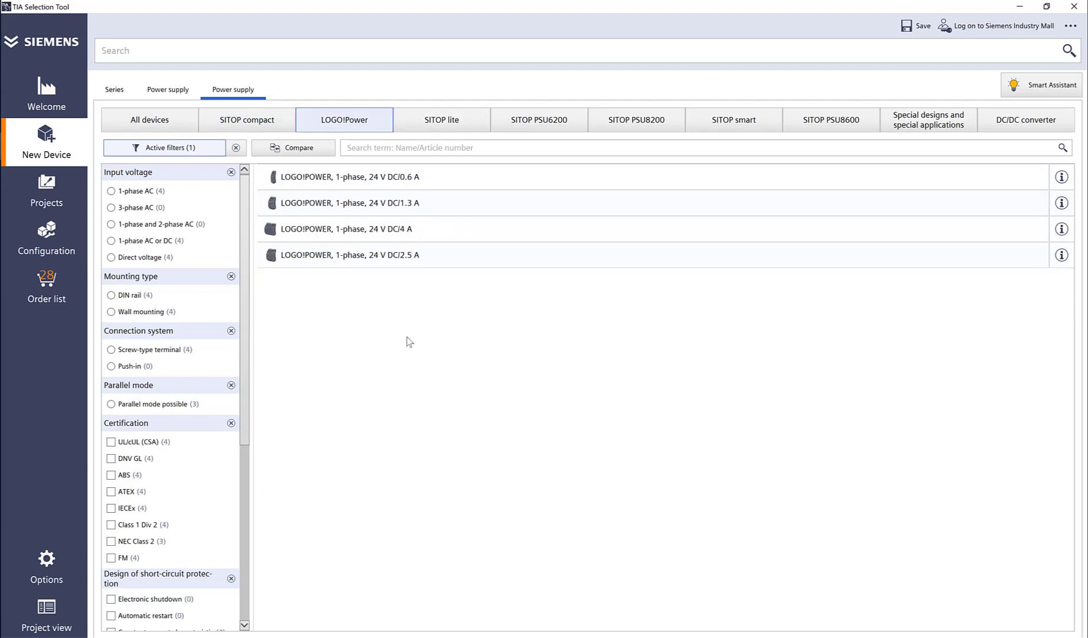
click(454, 125)
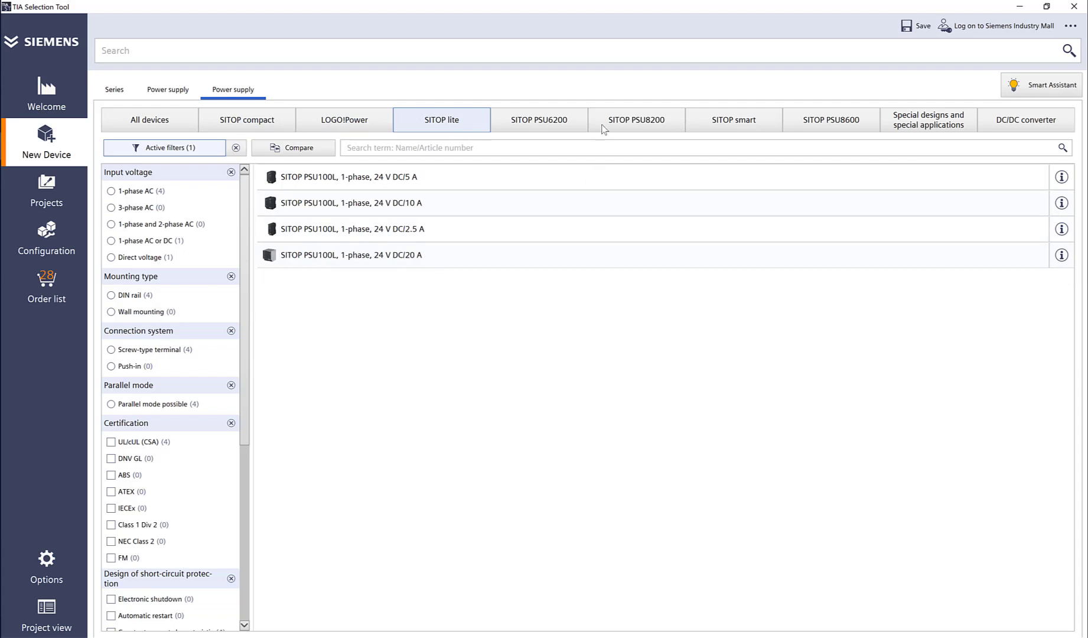
click(554, 122)
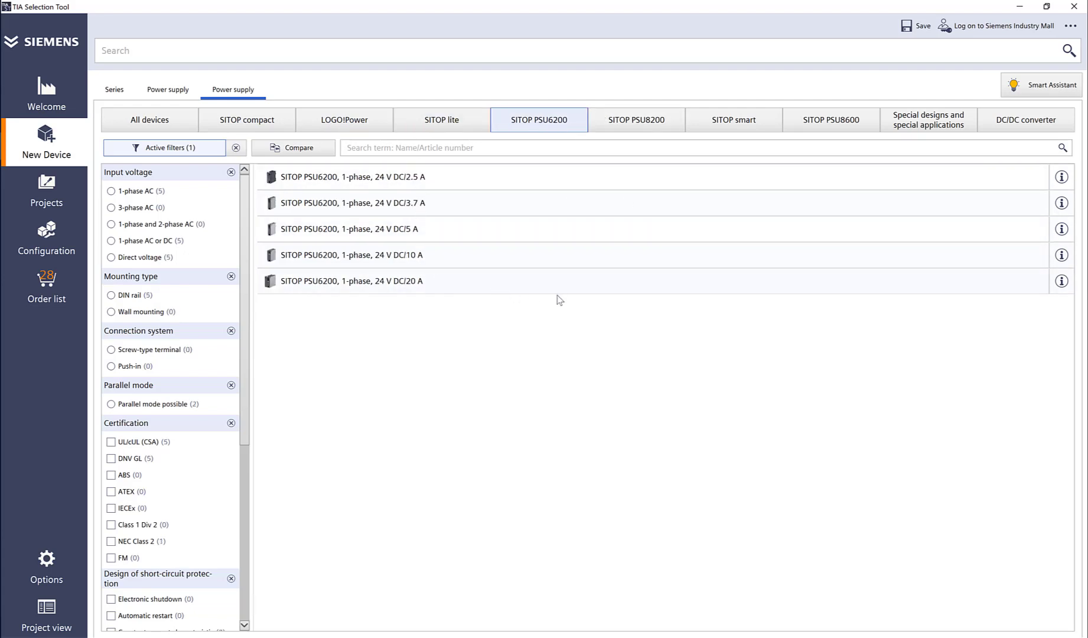
click(633, 127)
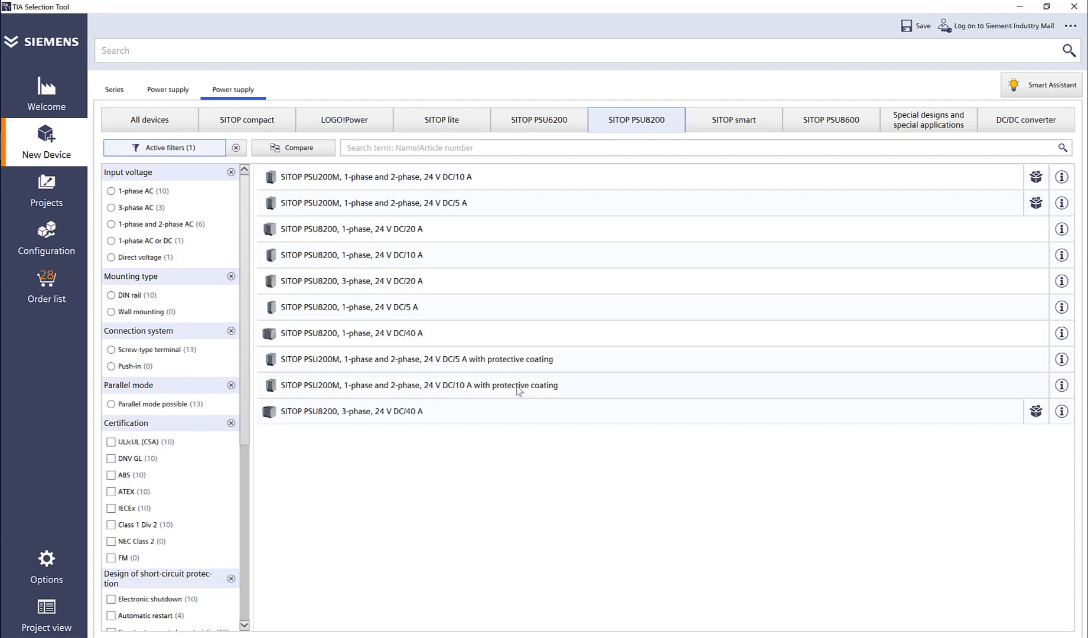
click(732, 126)
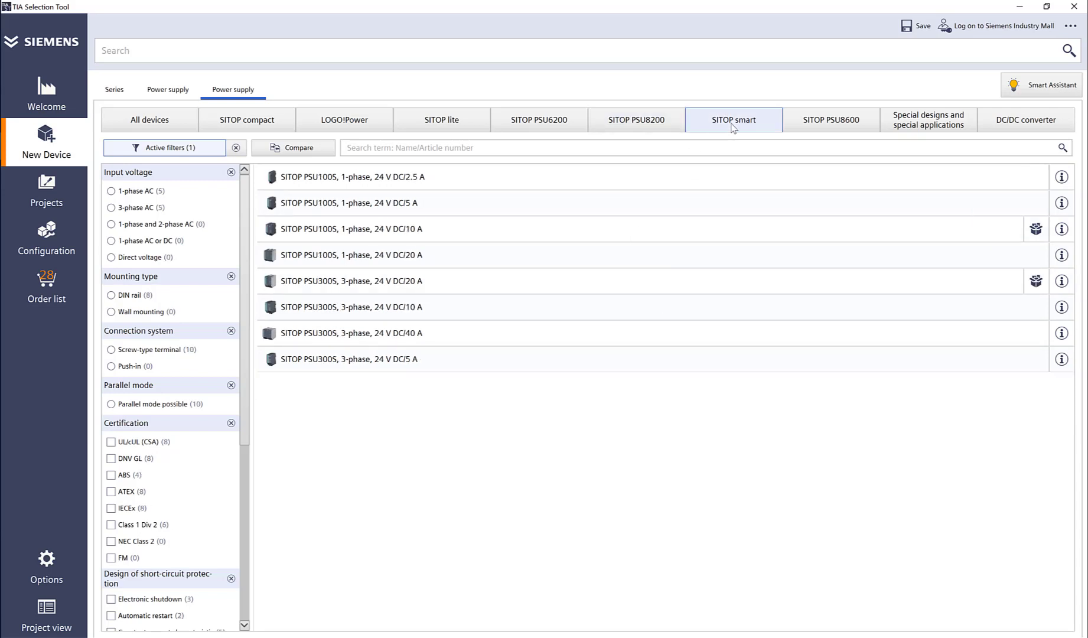
click(837, 127)
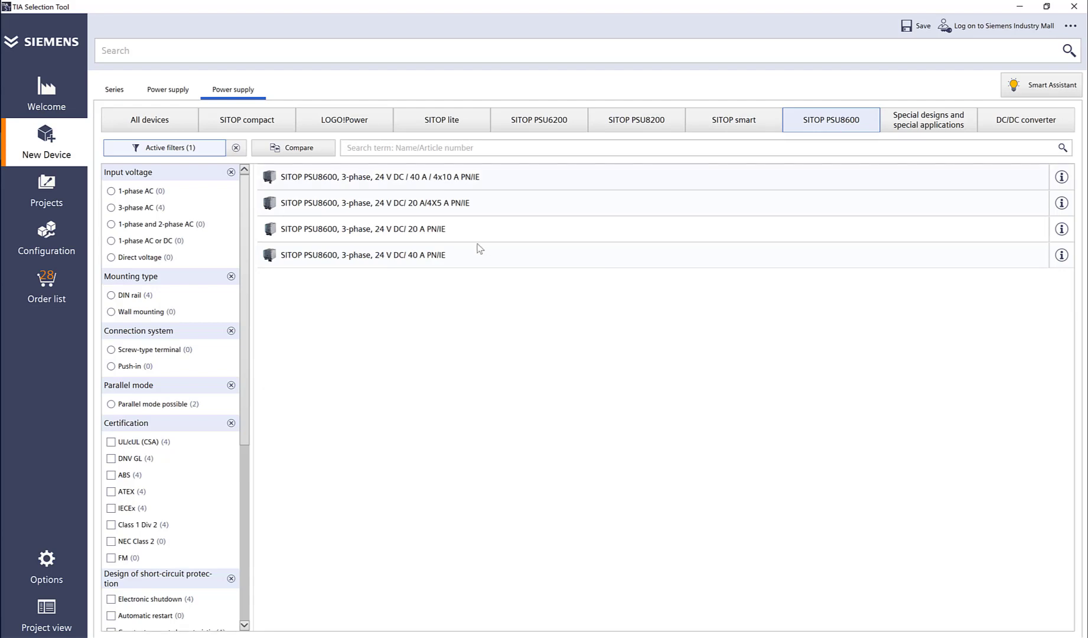
click(931, 122)
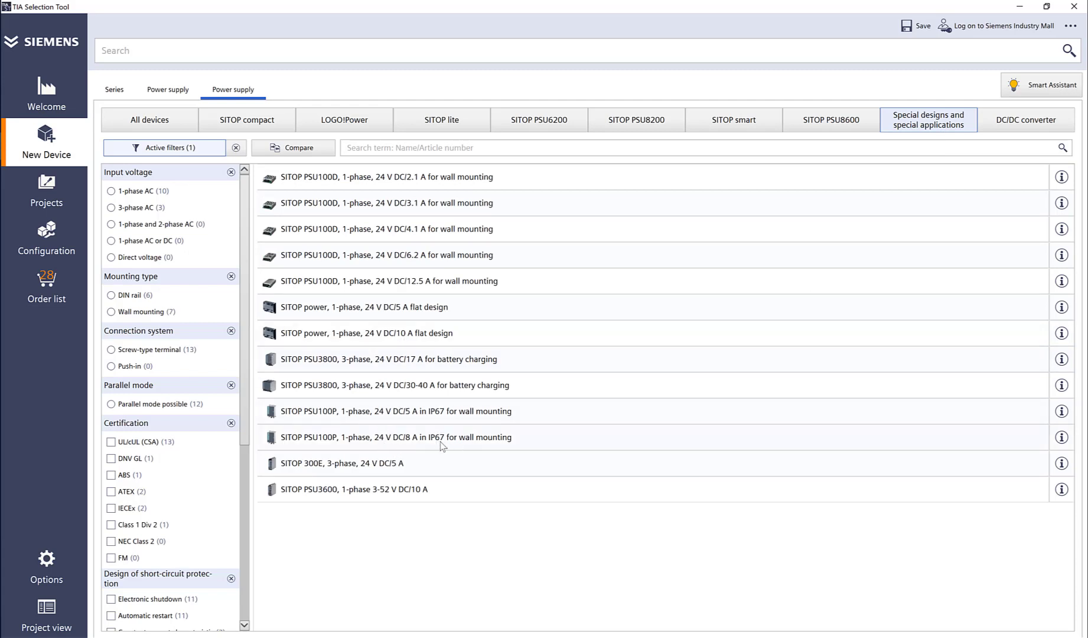
click(1024, 124)
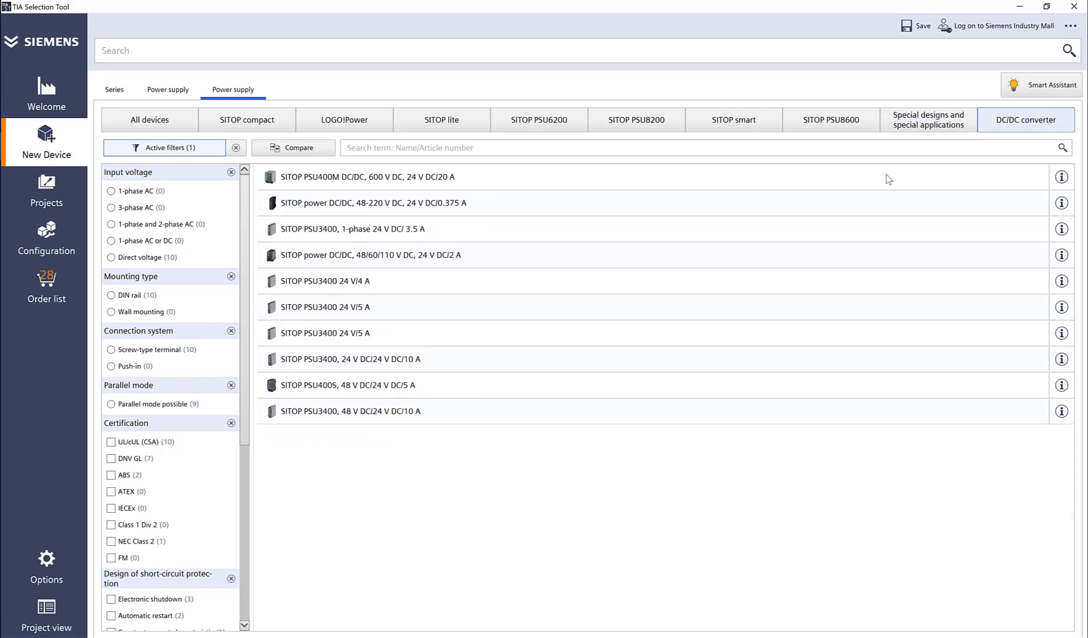
- Try 1-phase AC input and DIN rail mounting filters on the DC/DC converters
click(113, 192)
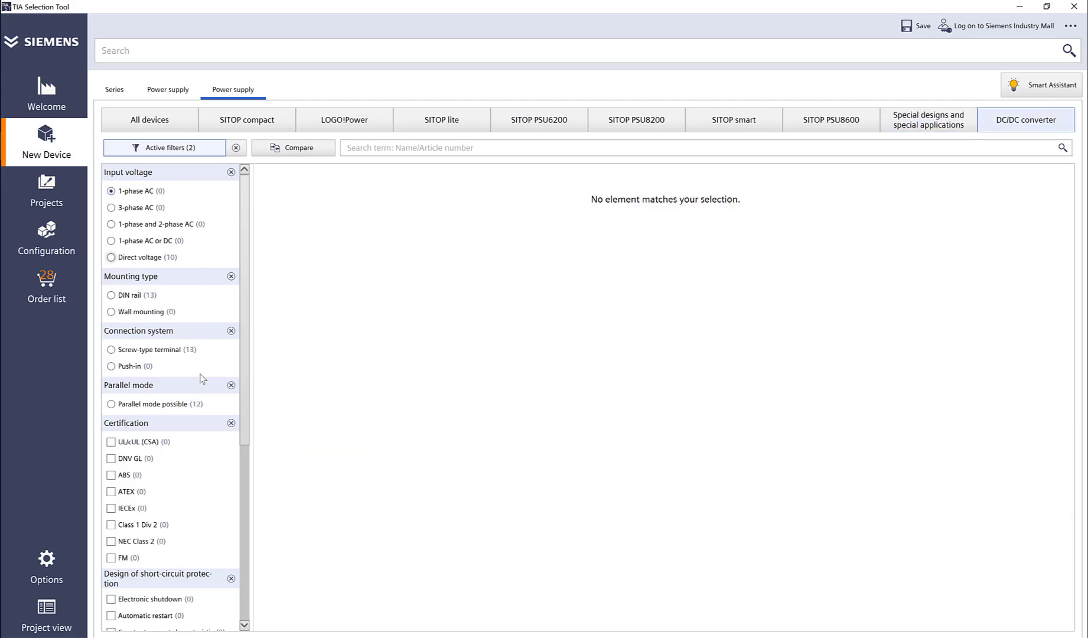
click(131, 297)
scroll(161, 434, down, 3)
scroll(133, 363, down, 4)
scroll(207, 491, down, 3)
scroll(204, 492, down, 1)
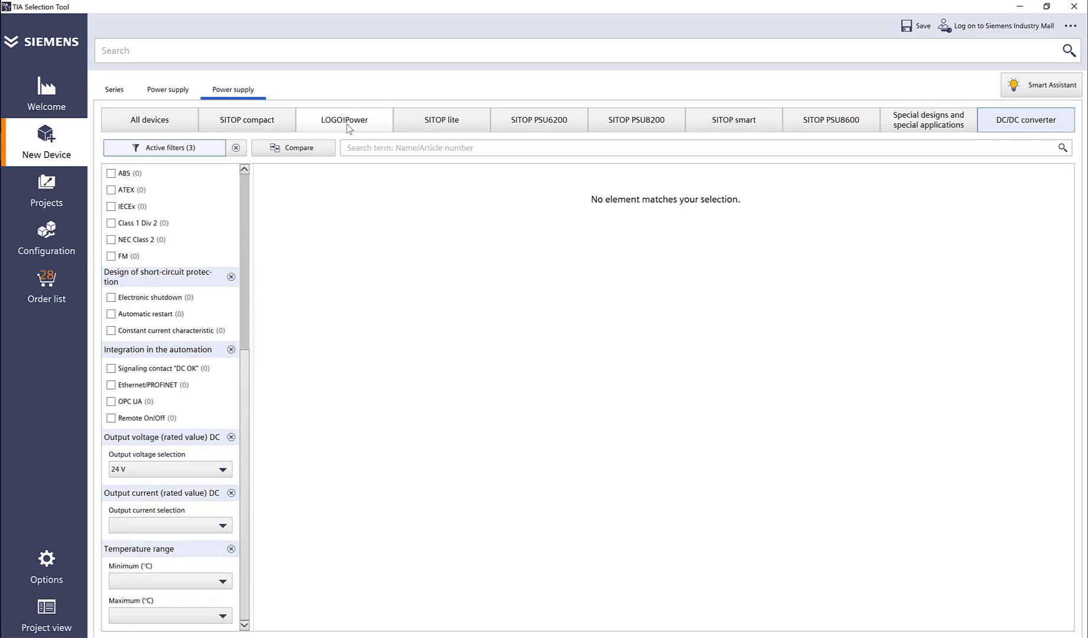
- Show all series, limit output current to 10 A and require UL/cUL (CSA) certification
click(151, 120)
scroll(180, 402, down, 1)
click(148, 526)
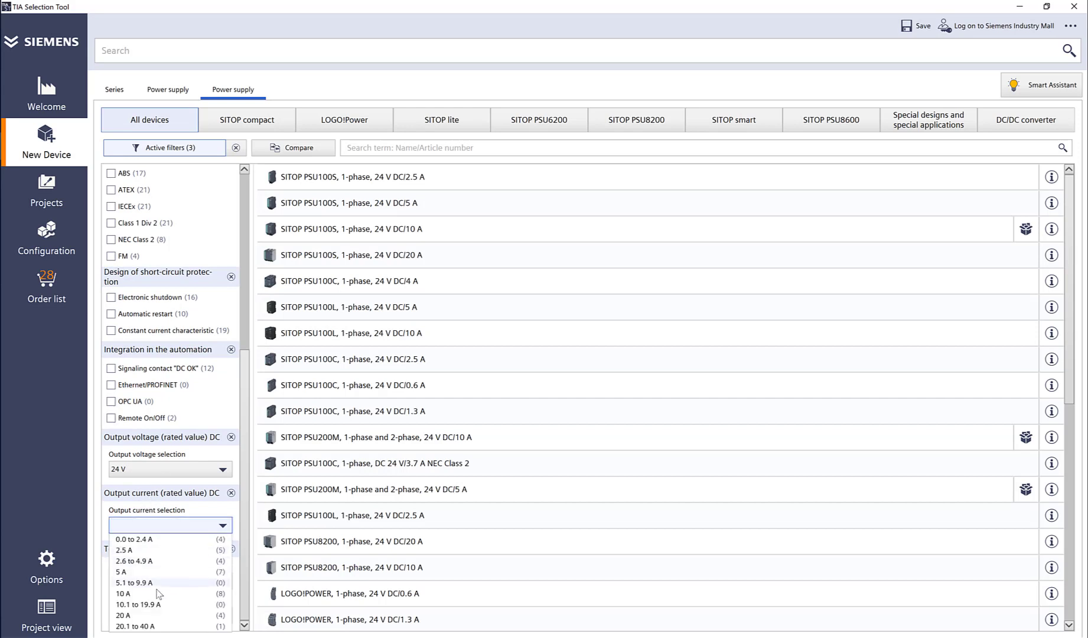
click(165, 585)
scroll(148, 378, up, 3)
click(153, 284)
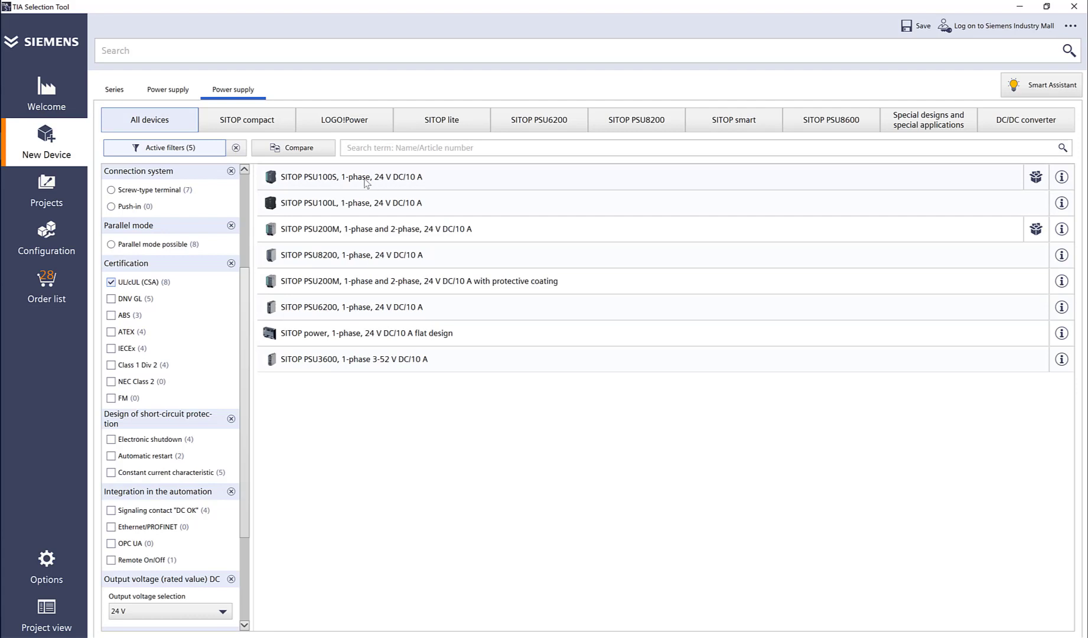
- Add the SITOP PSU100S 24 V DC/10 A and decline a redundancy module in its accessories
double_click(366, 178)
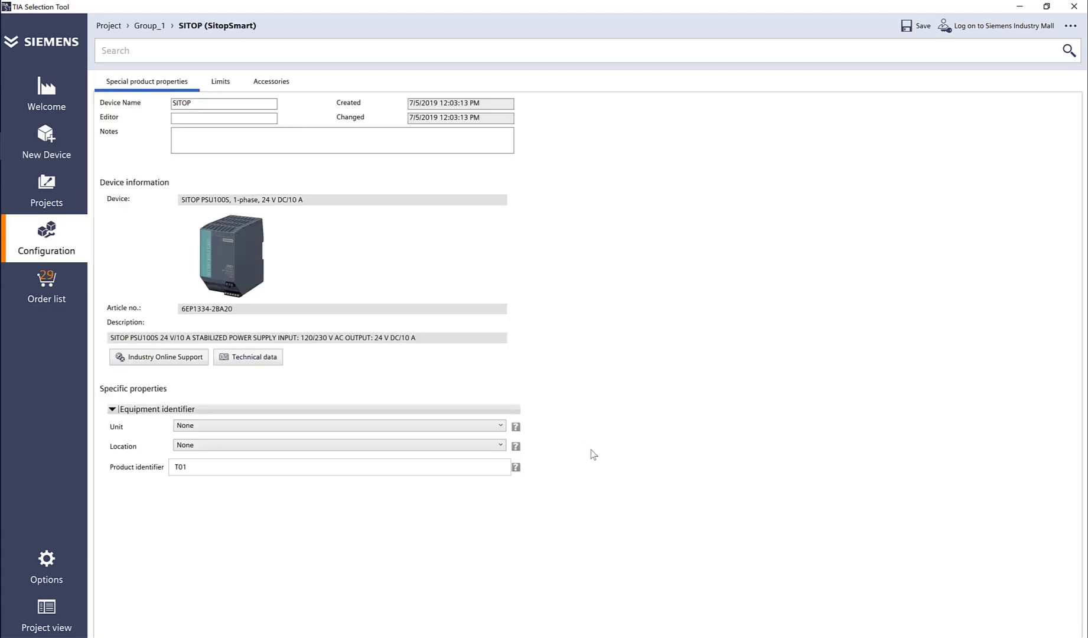
click(270, 84)
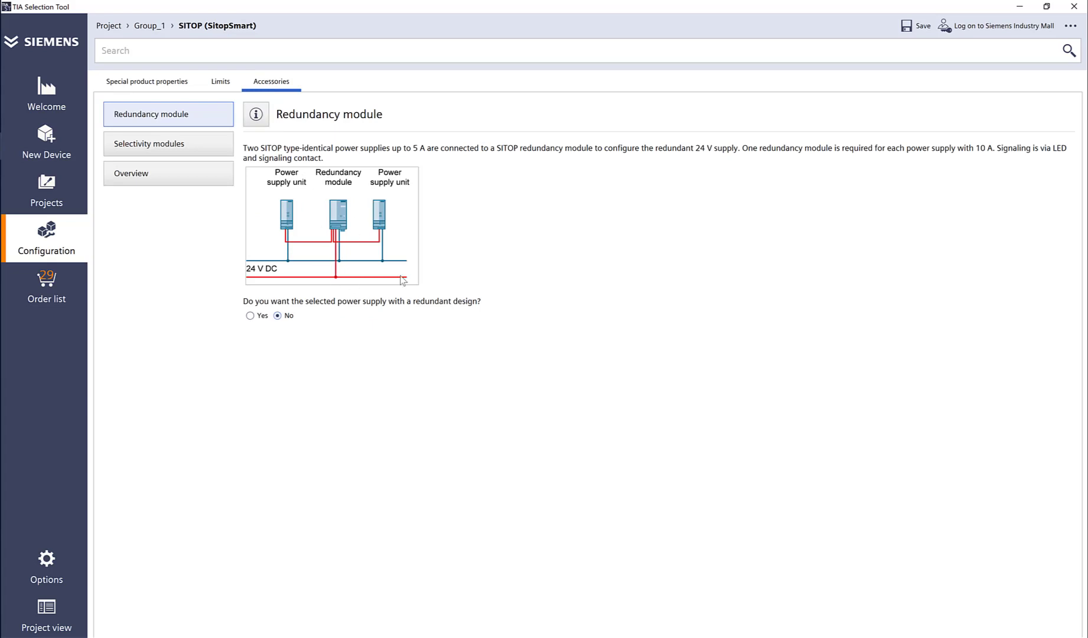
click(251, 315)
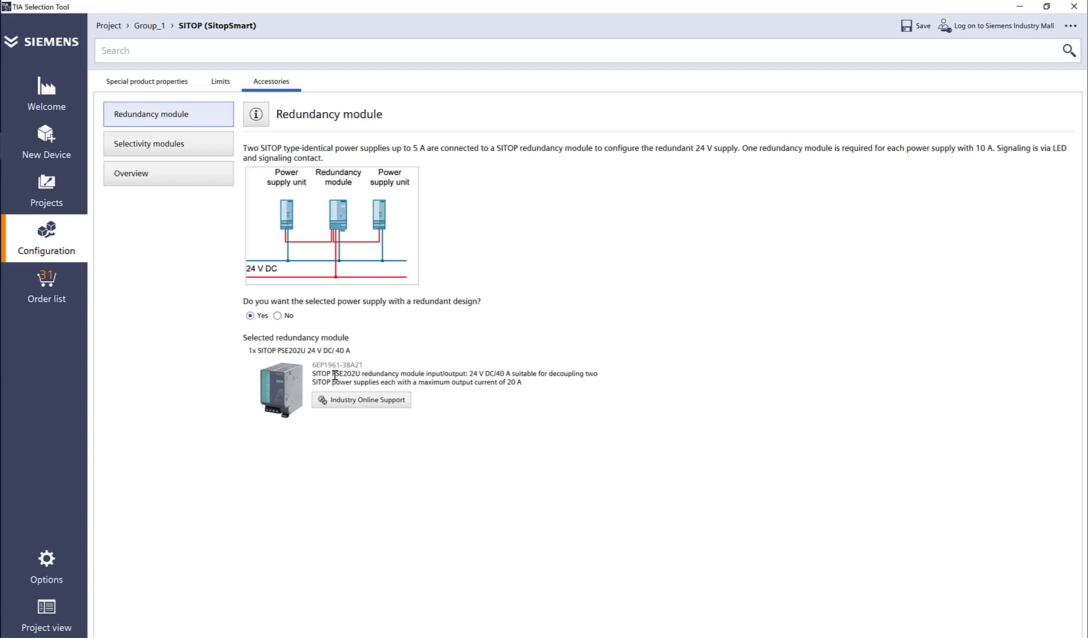
drag(356, 374, 473, 373)
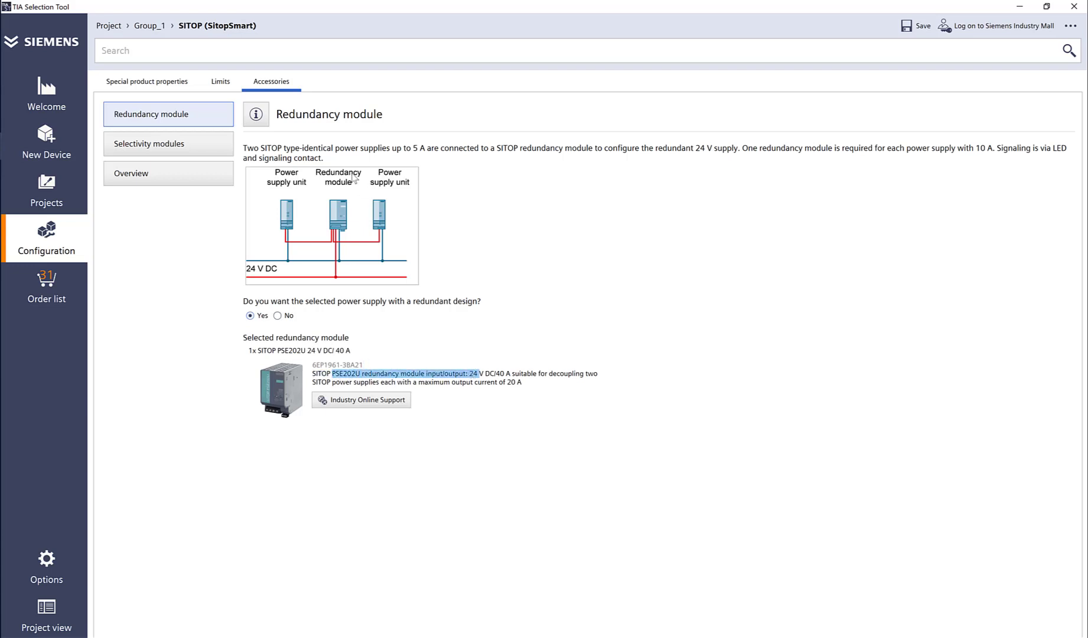
click(277, 315)
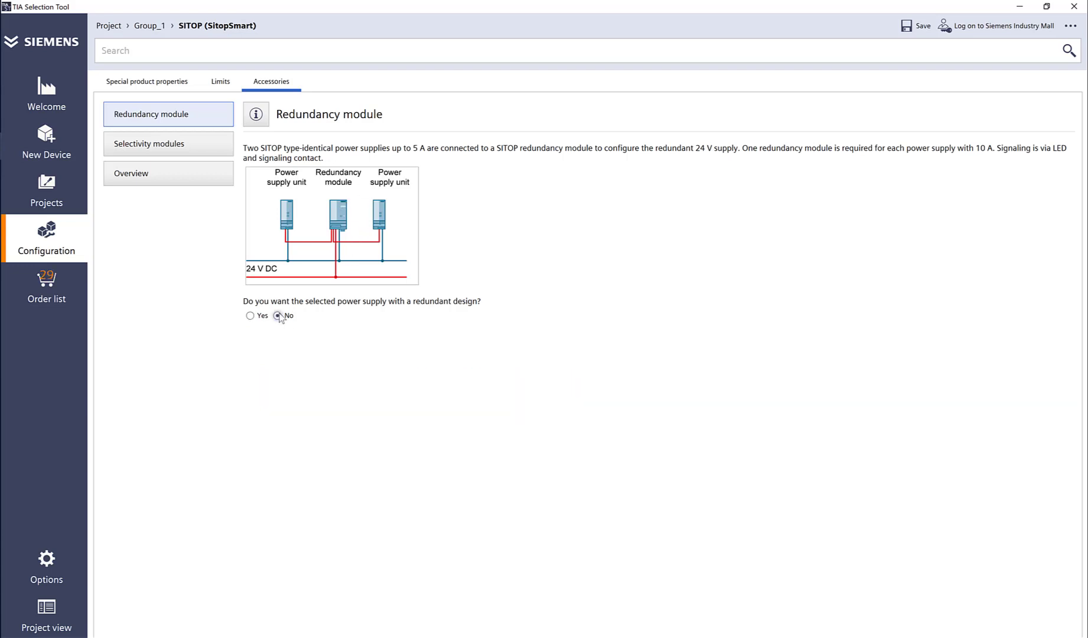
click(198, 148)
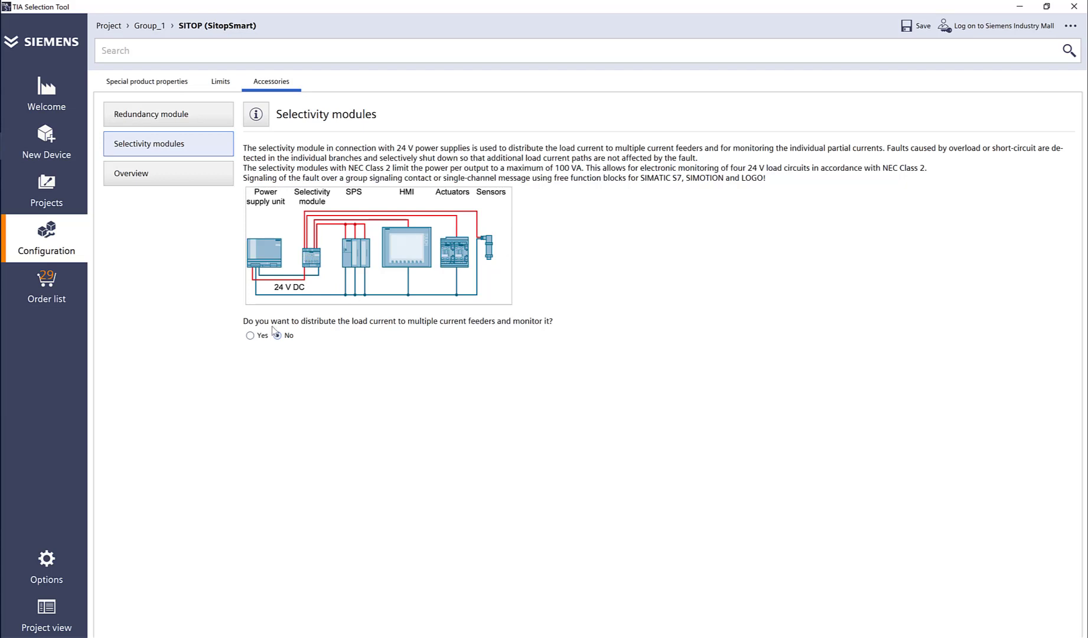
- Choose load-current distribution, add one PSE200U 24V/4x3A selectivity module, and review the overview
click(250, 335)
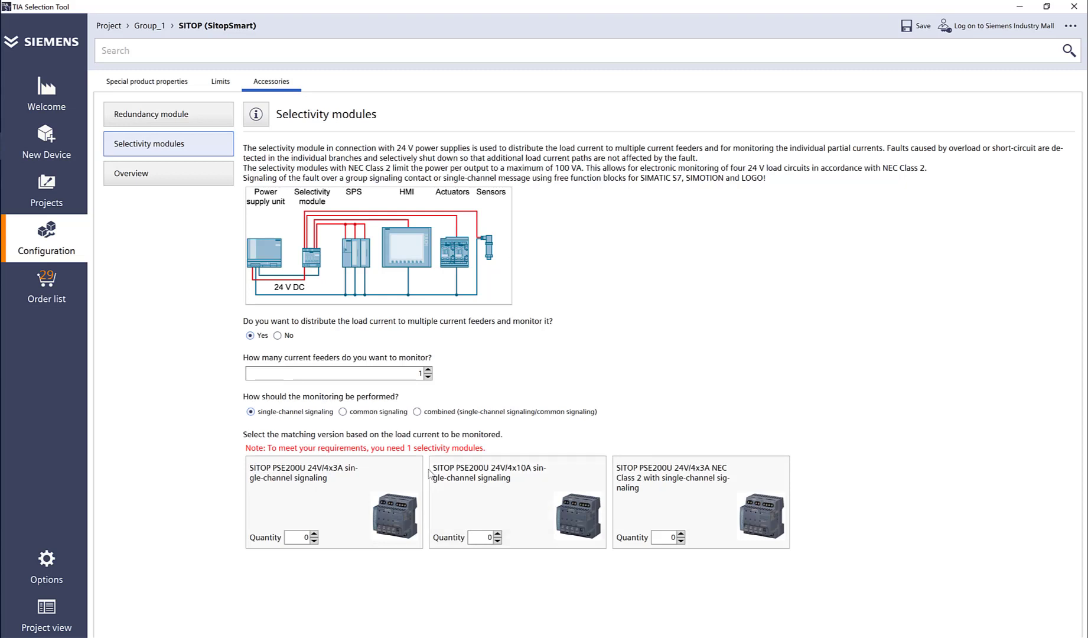
click(314, 534)
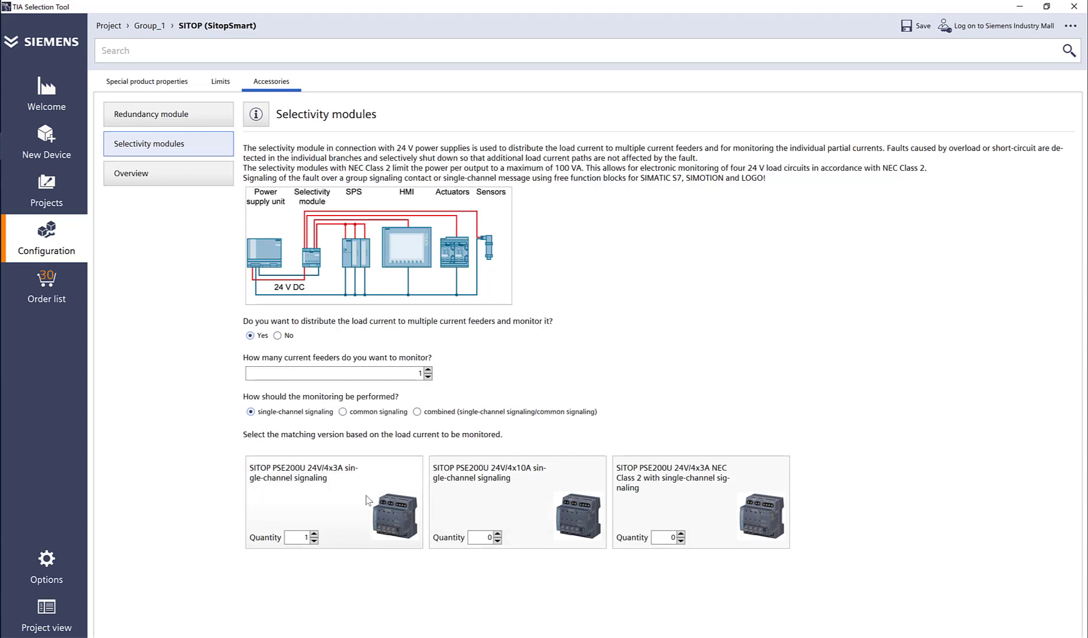
click(343, 470)
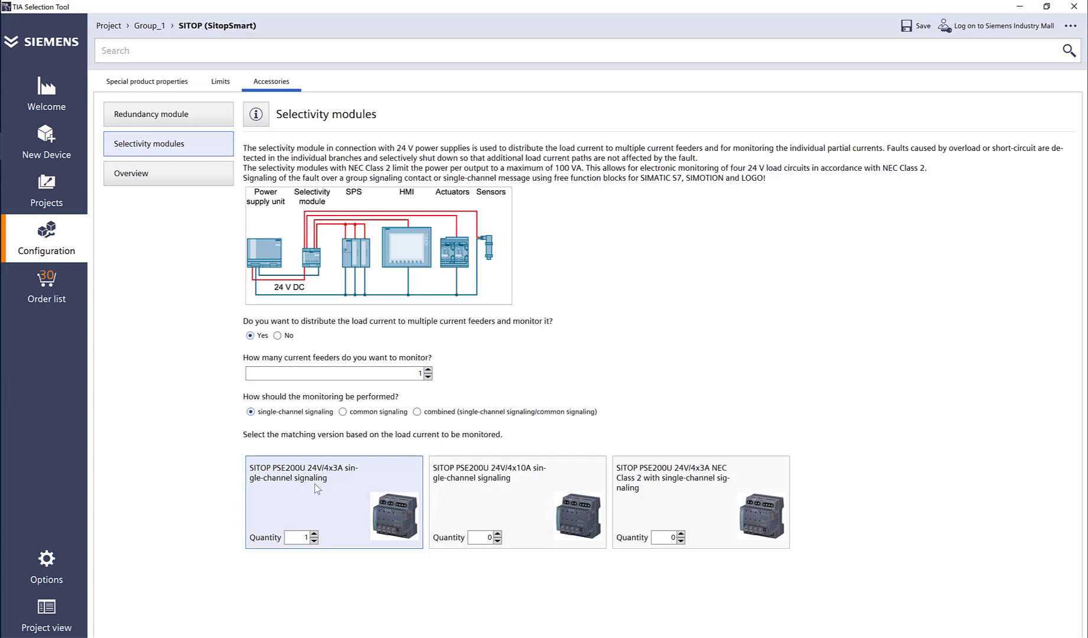
click(150, 179)
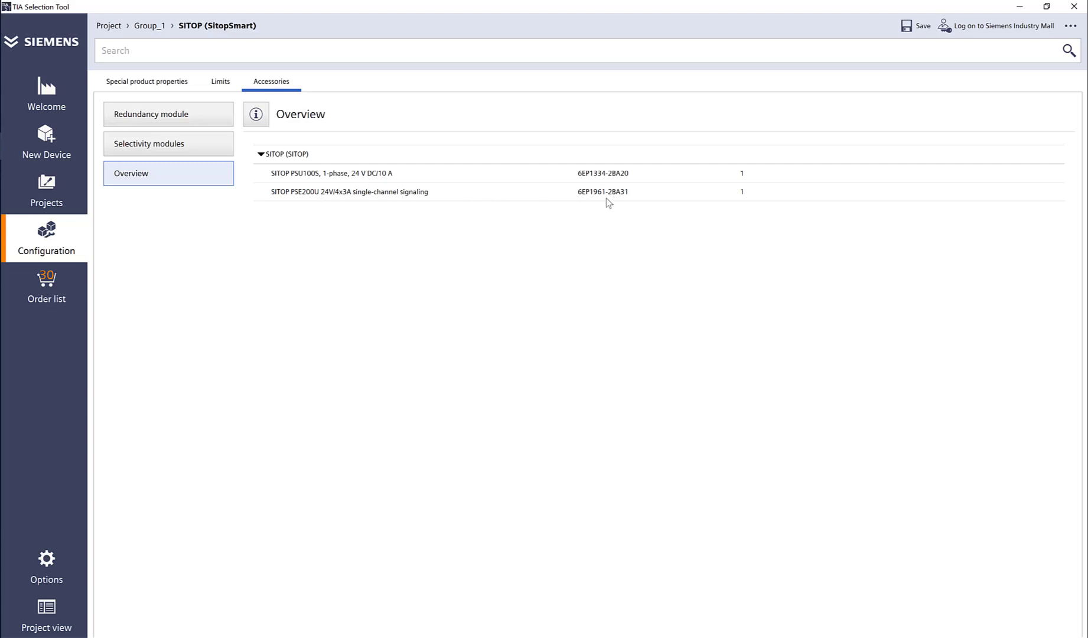
click(52, 145)
- Add a DC-UPS from the power supply category and open its configuration form
click(177, 269)
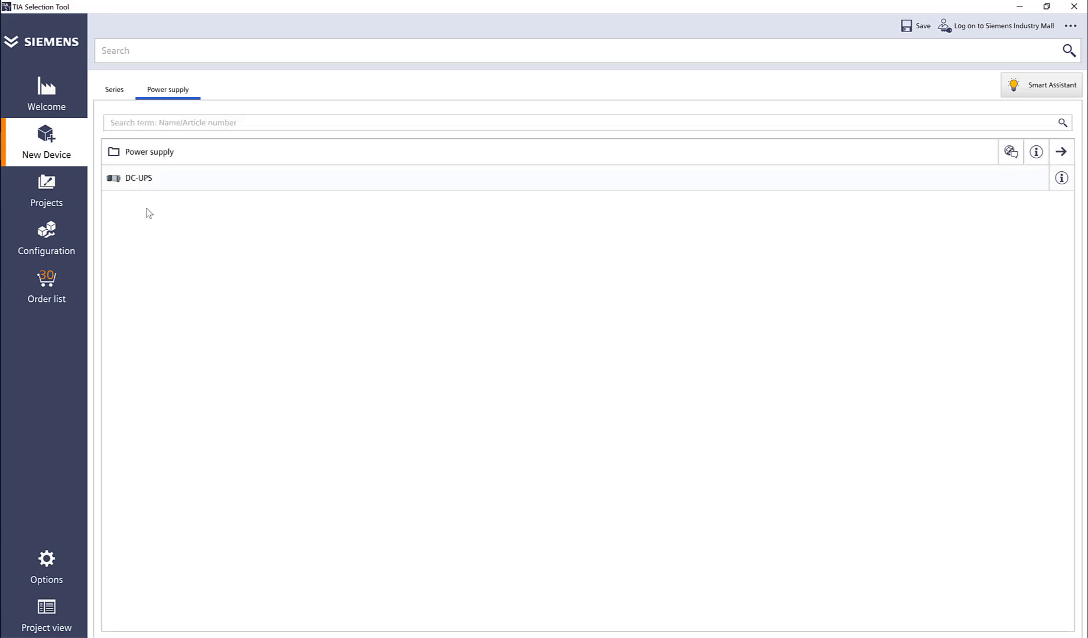
click(140, 178)
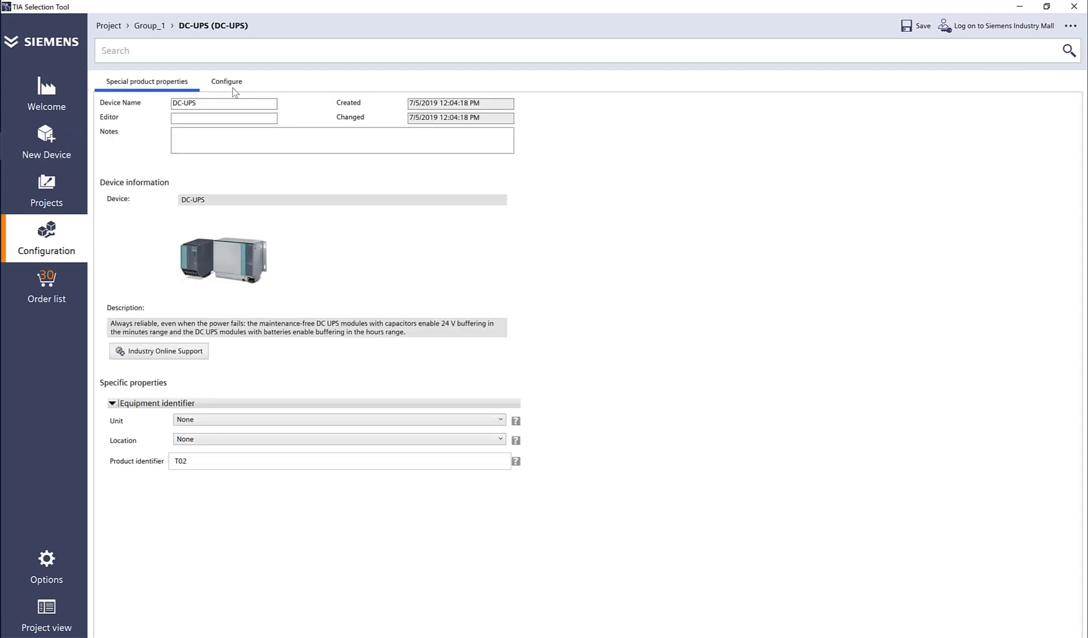
click(234, 89)
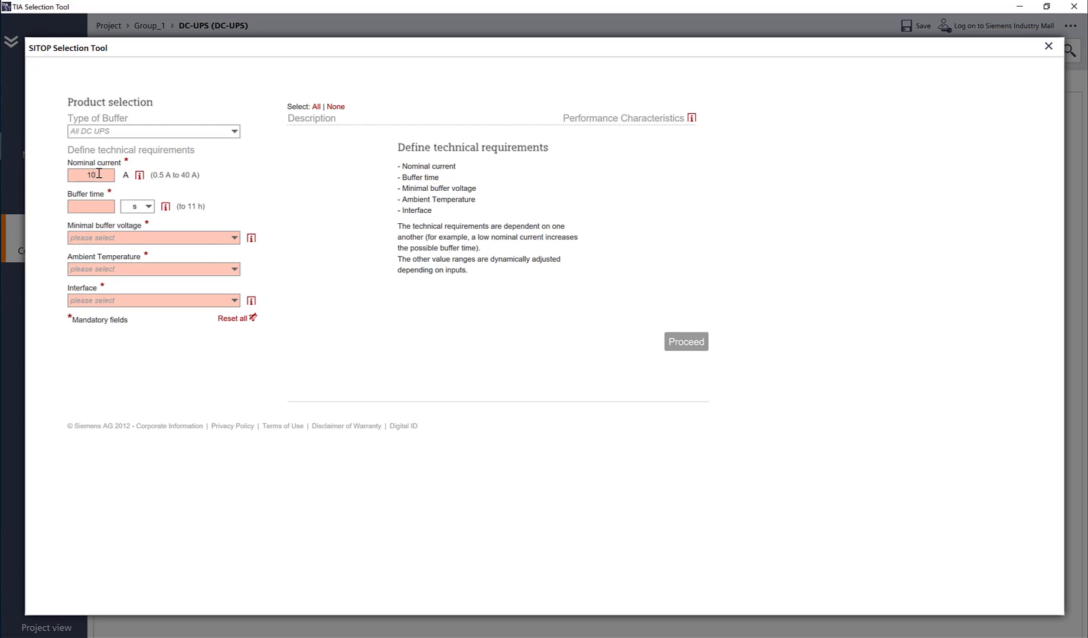
- Set DC-UPS buffer time to 5 h, minimum buffer voltage 22 V, ambient 25 °C, and USB interface
click(102, 205)
click(147, 211)
click(142, 224)
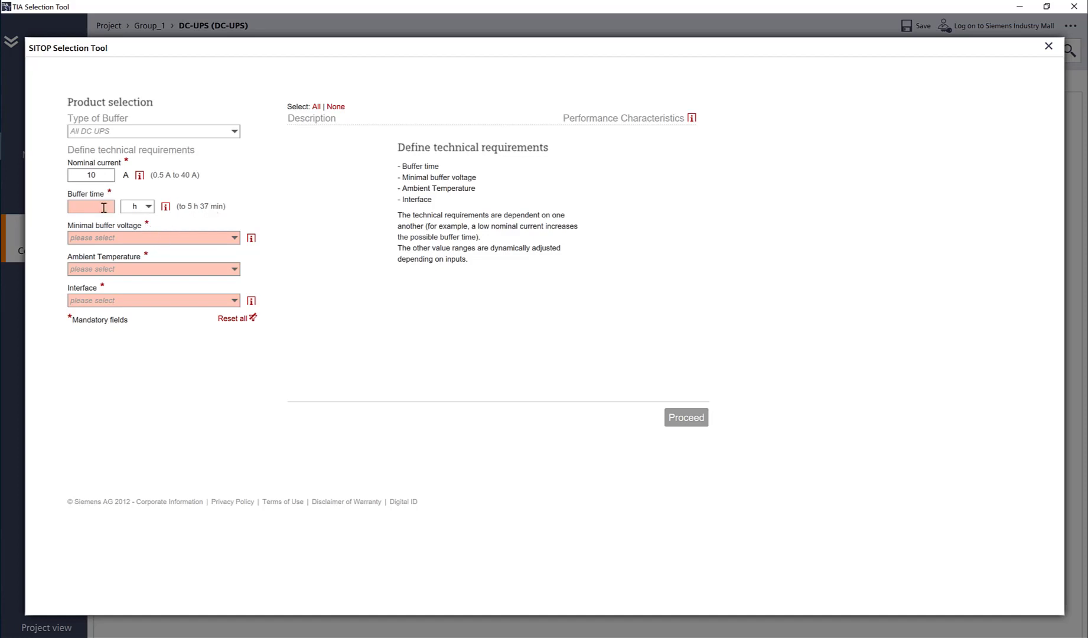
key(Tab)
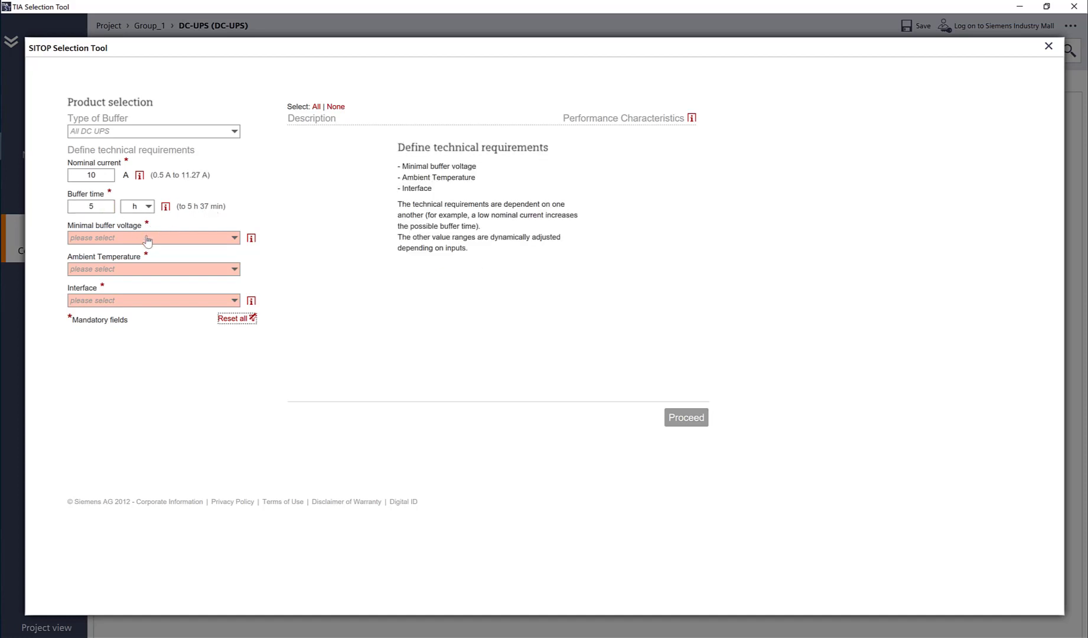
click(147, 240)
click(117, 308)
click(168, 274)
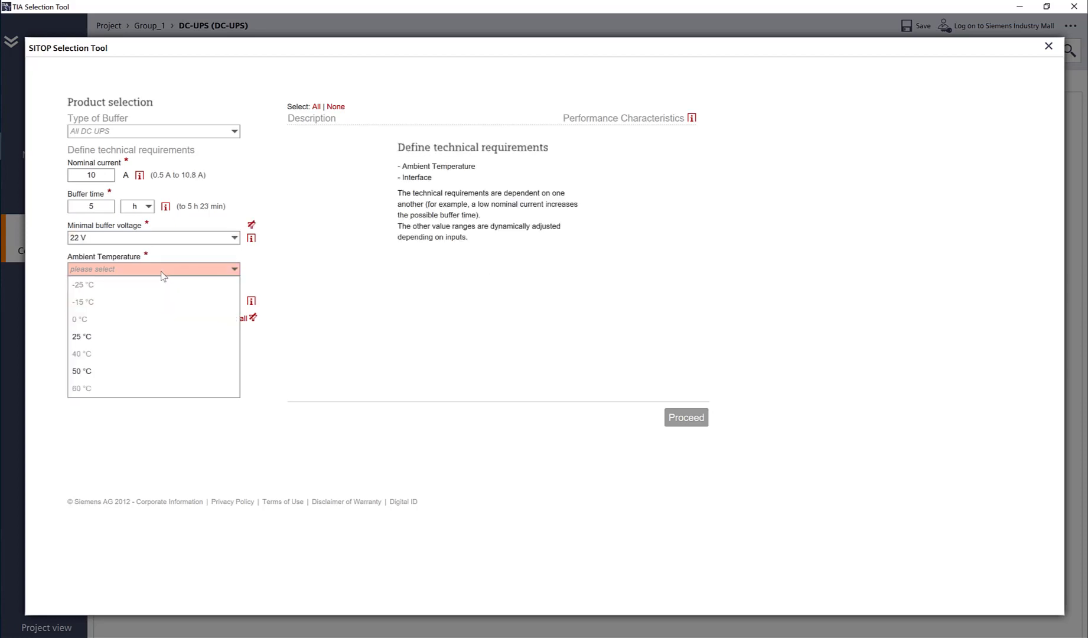
click(92, 337)
click(188, 304)
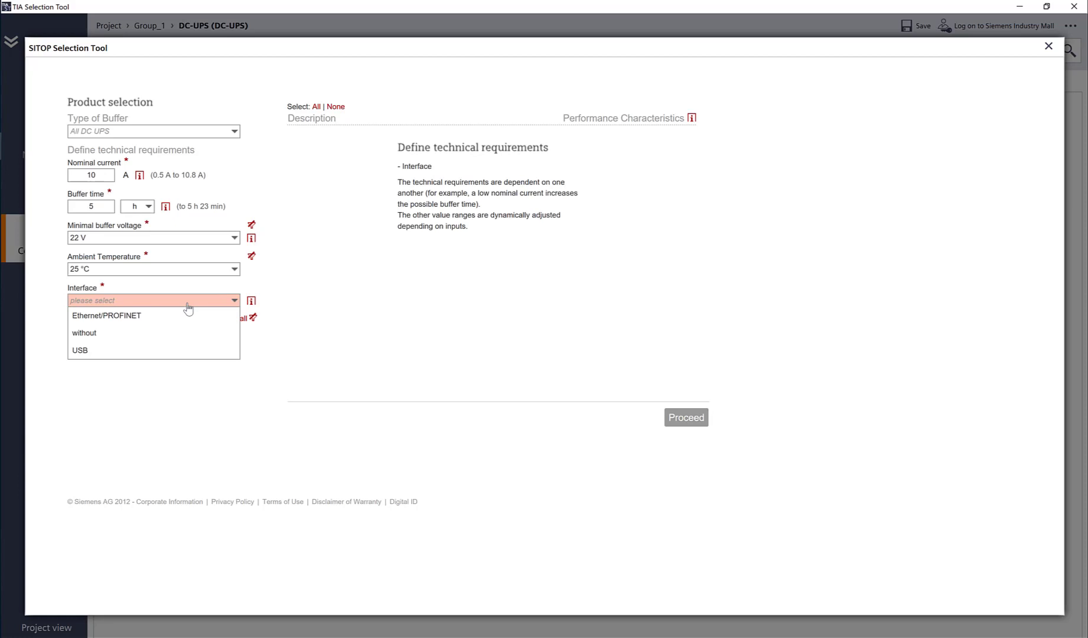
click(86, 352)
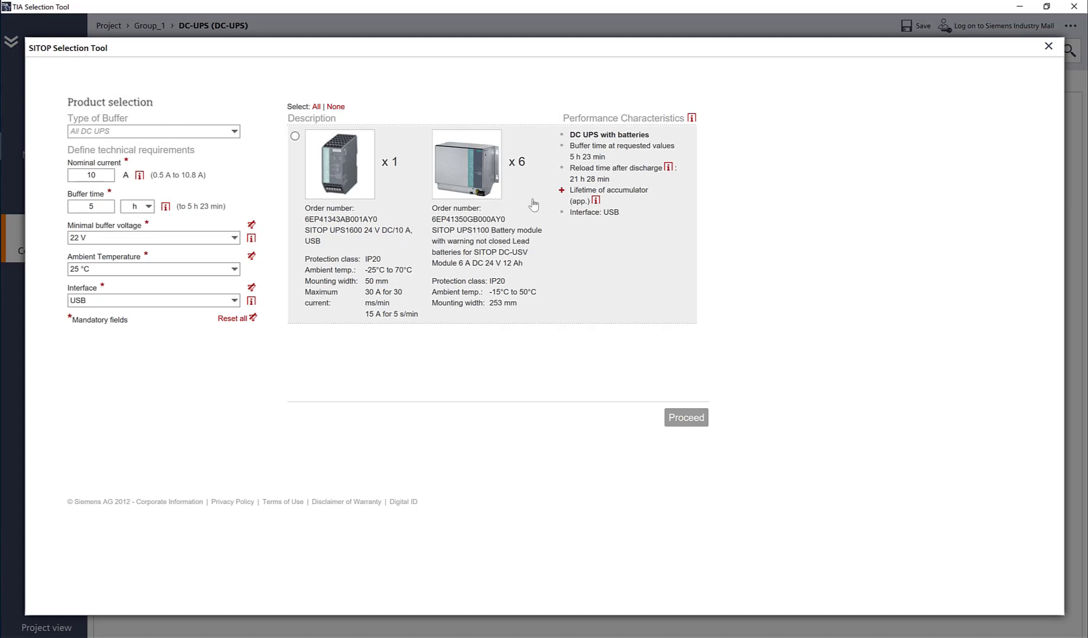
- Accept the proposed UPS1600 with six UPS1100 battery modules and check the order list
click(293, 136)
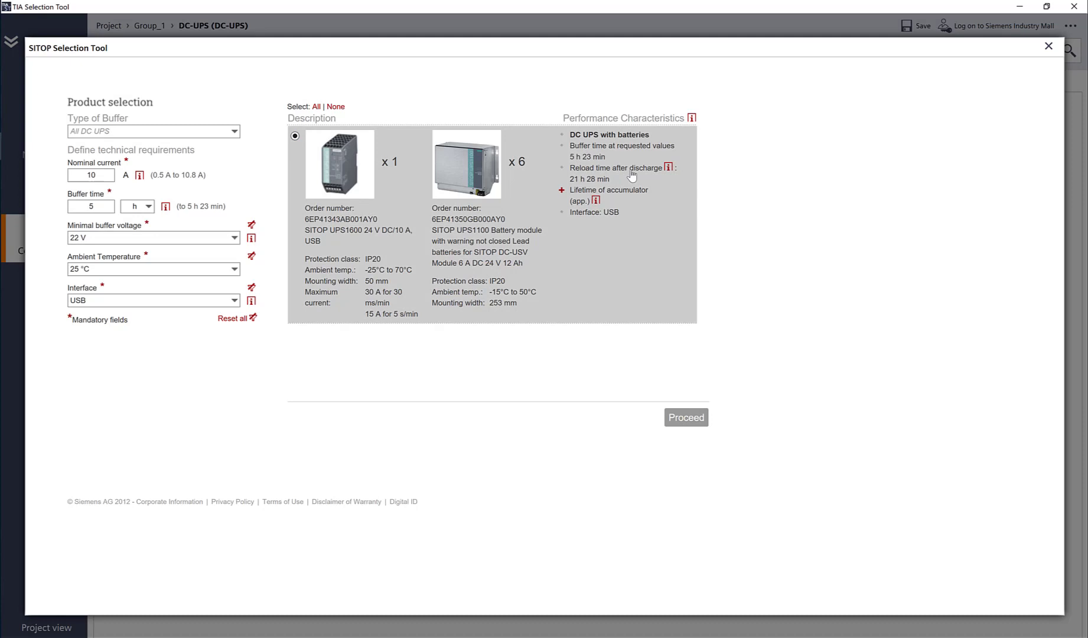
click(562, 195)
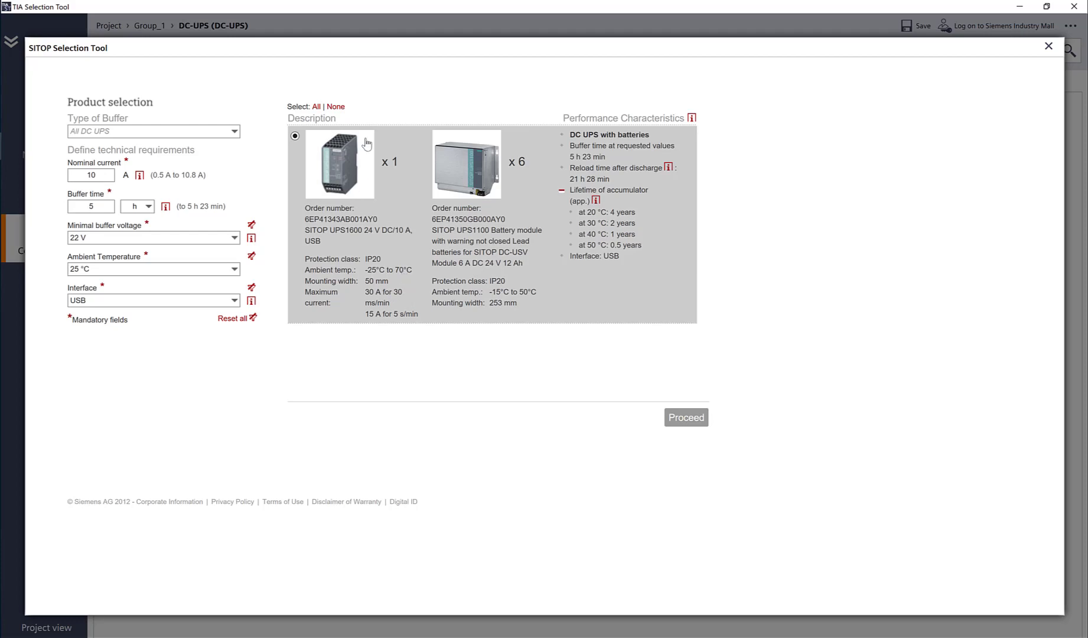
click(687, 419)
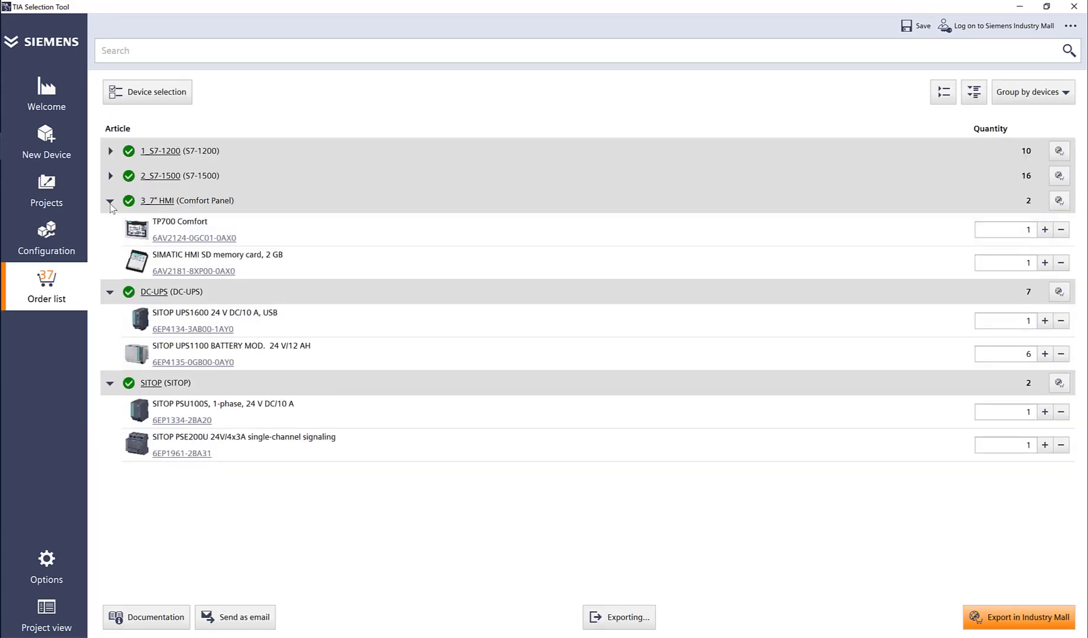
click(110, 202)
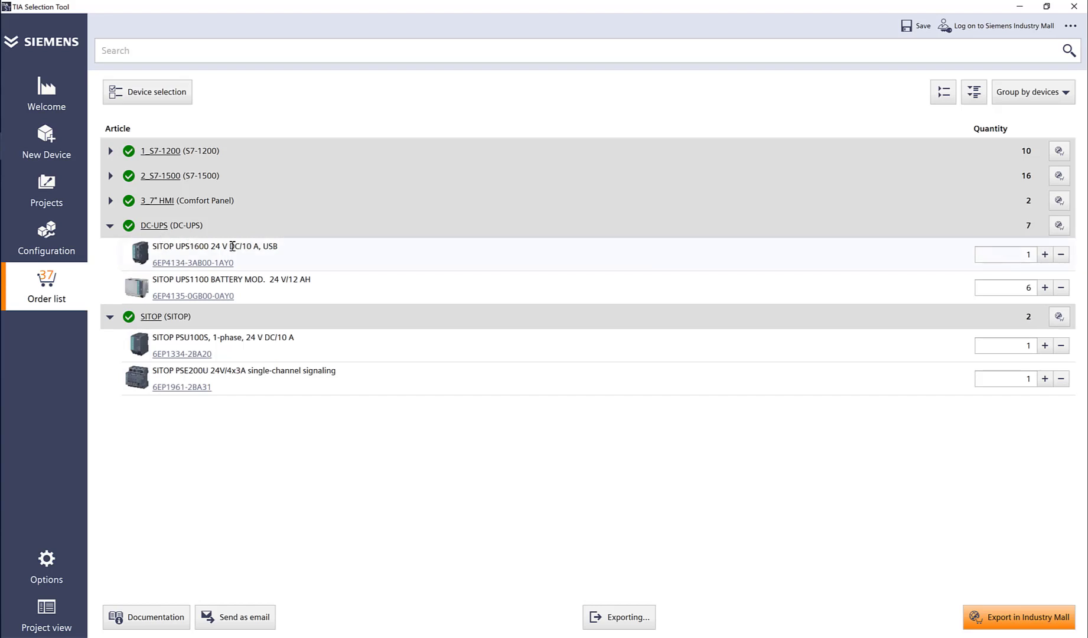